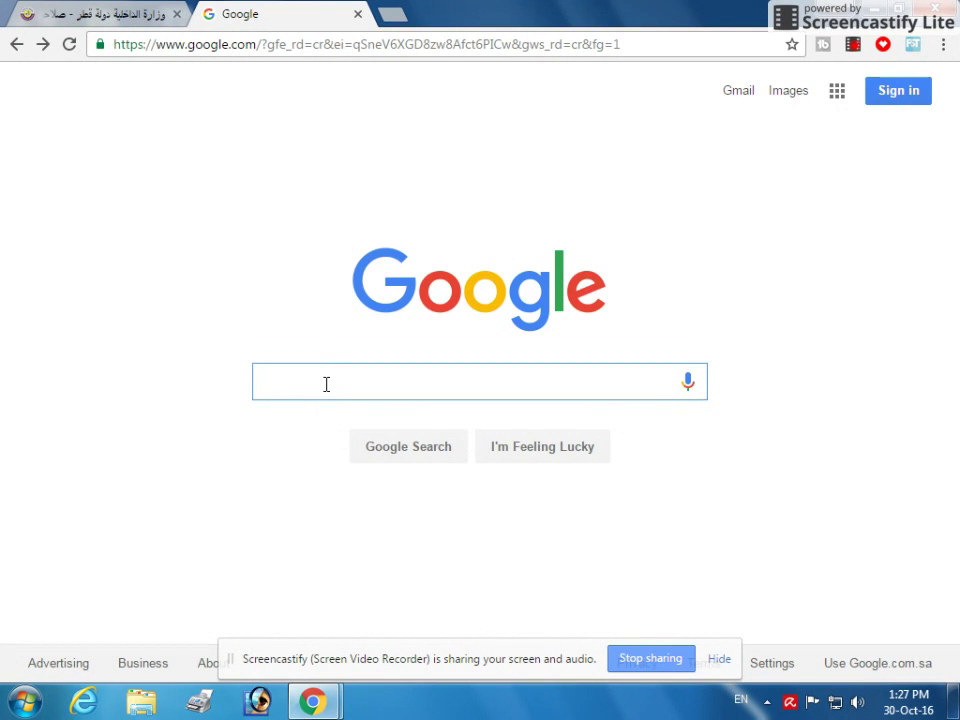
Step: Search Google for 'exit permit qatar', correcting the misspelled query and accepting the suggestion
{"action": "type", "text": "e"}
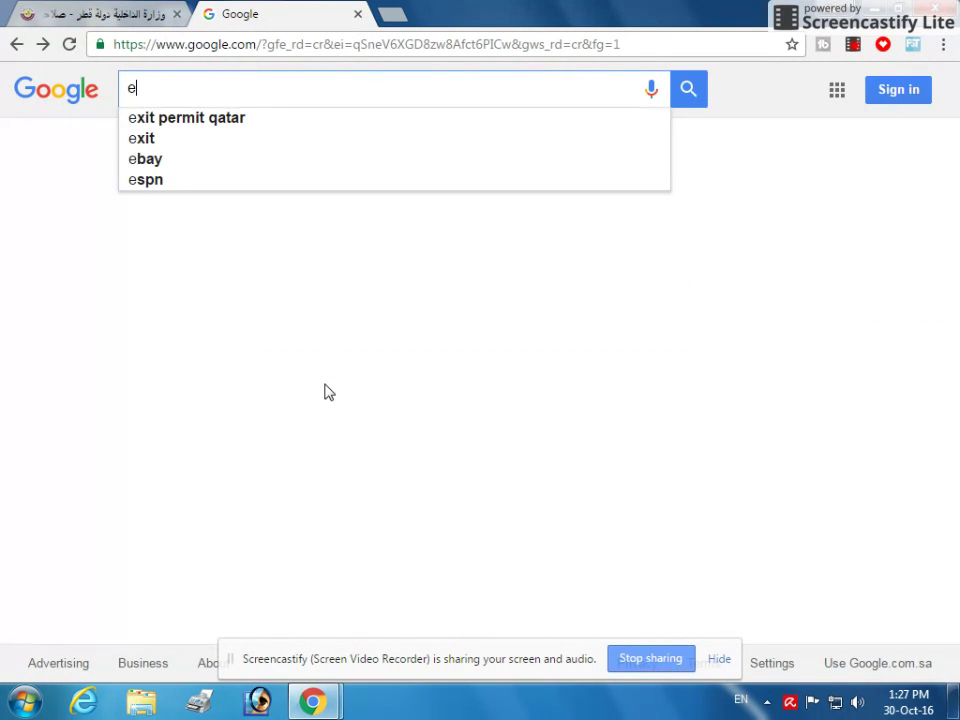
{"action": "type", "text": "xit p"}
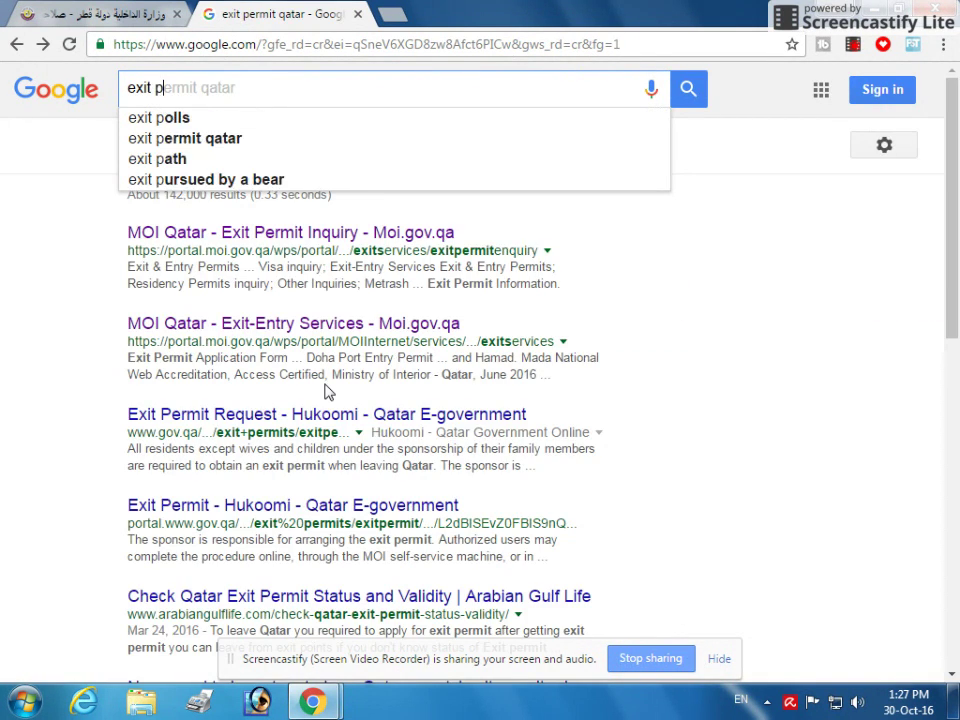
{"action": "type", "text": "ertm"}
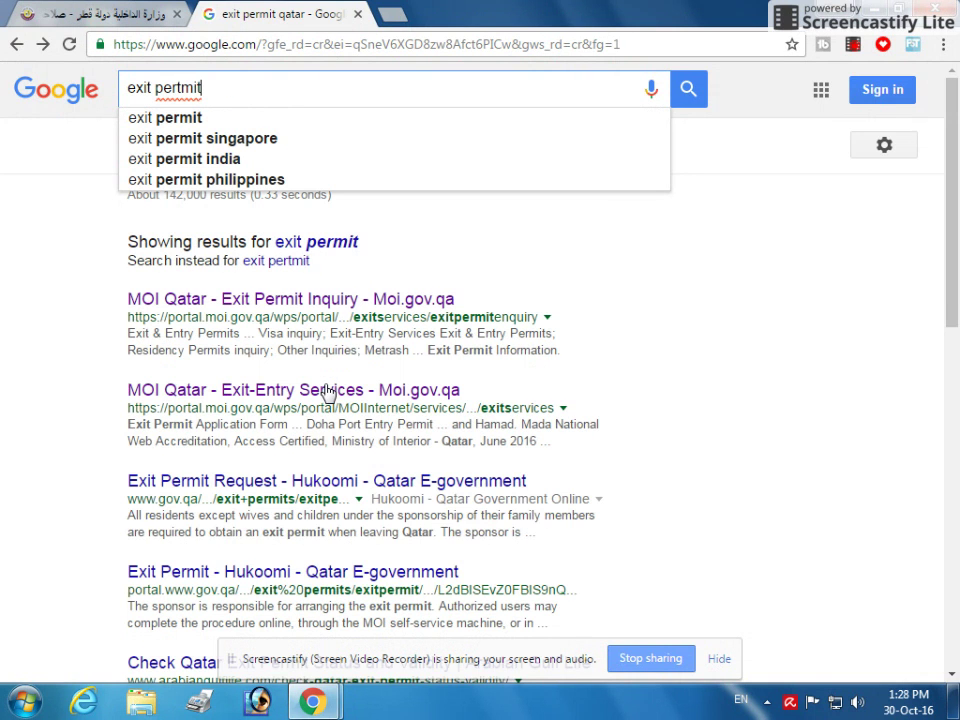
{"action": "key", "text": "BackSpace"}
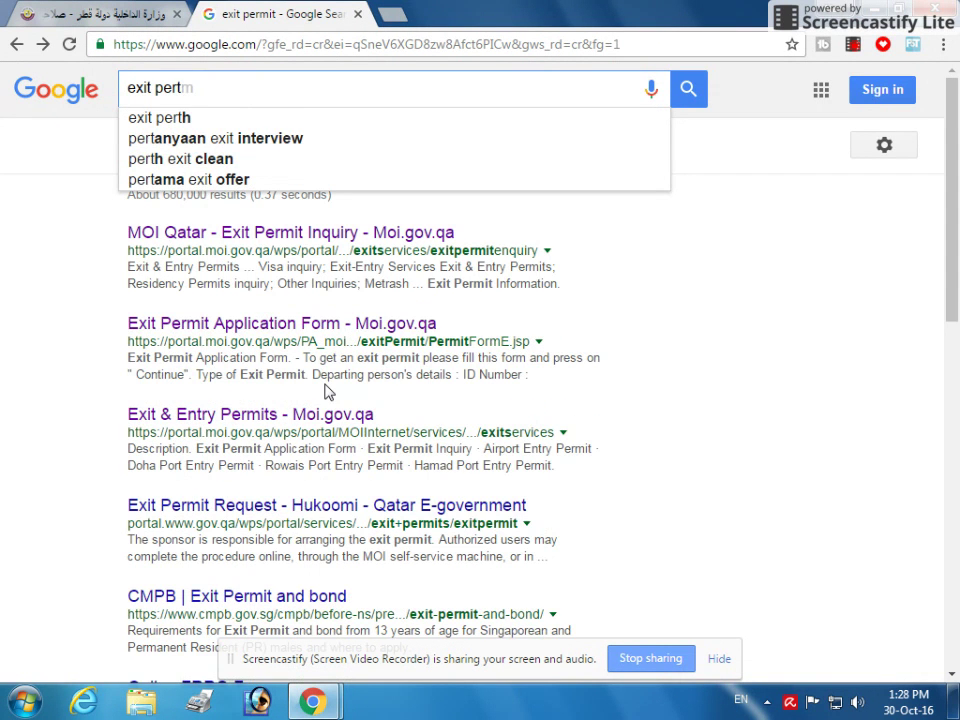
{"action": "key", "text": "BackSpace"}
{"action": "type", "text": "mit q"}
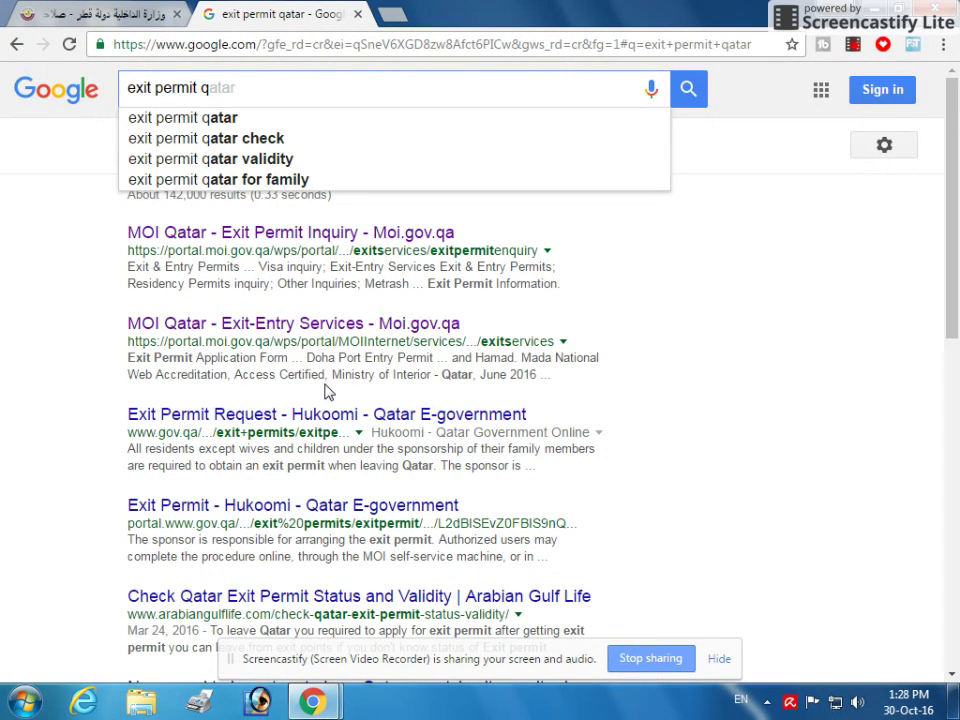
{"action": "key", "text": "Down"}
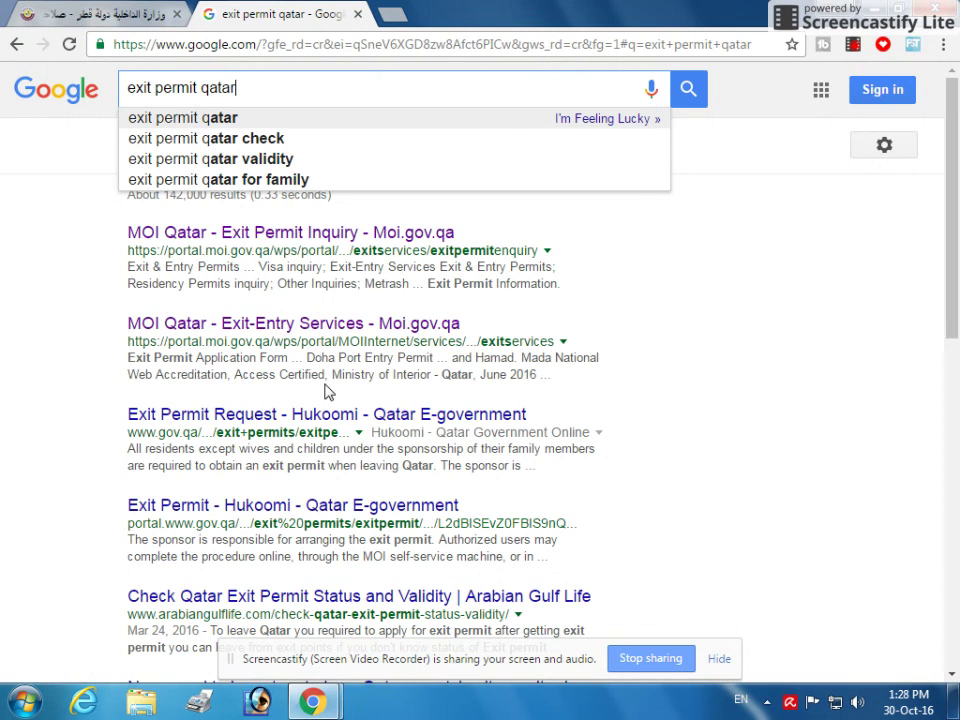
{"action": "key", "text": "Return"}
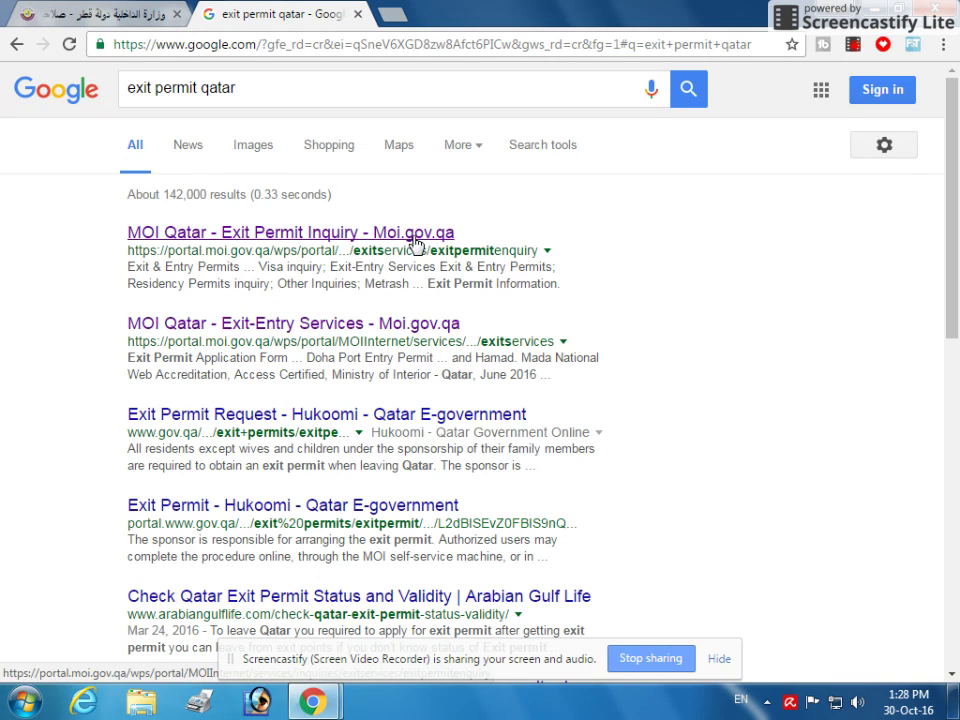
Step: Open the MOI Qatar Exit Permit Inquiry result, paste the QID number and run the search
{"action": "left_click", "coordinate": [330, 240]}
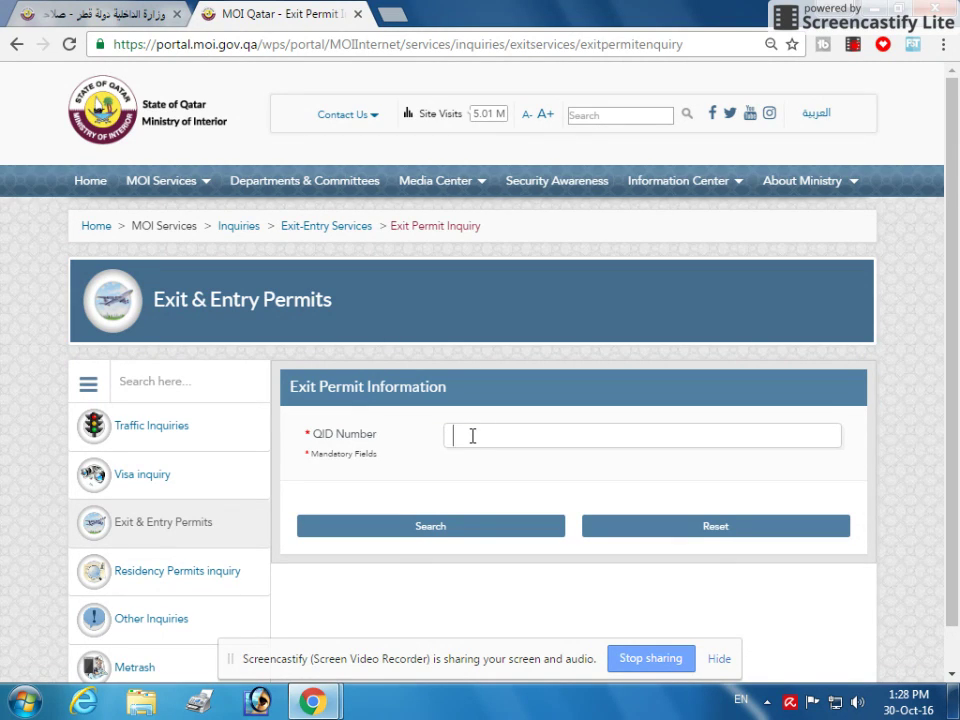
{"action": "key", "text": "ctrl+v"}
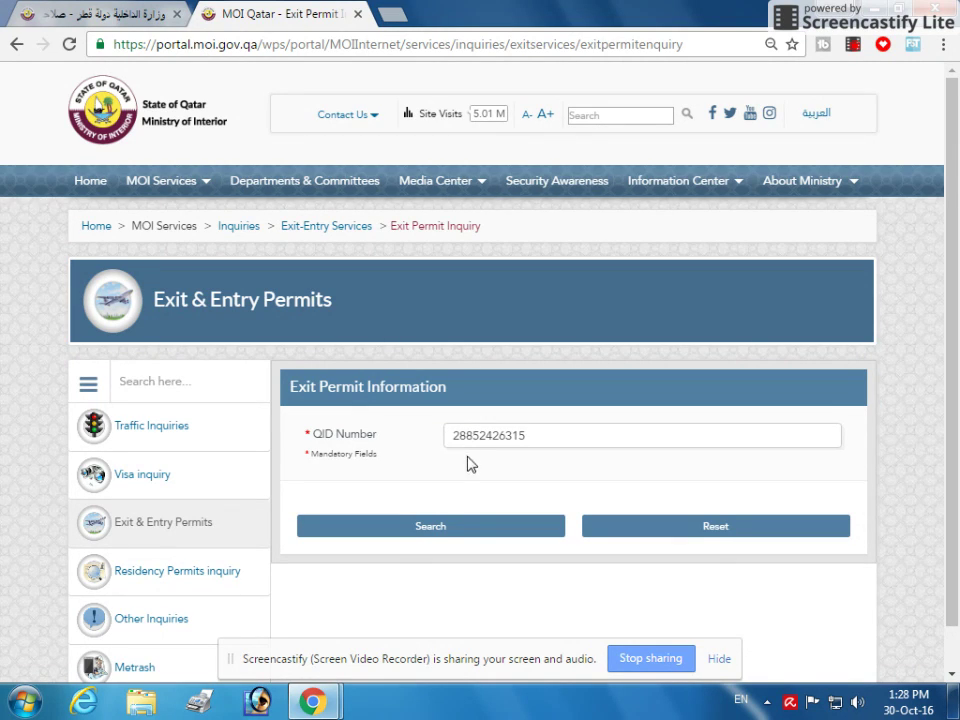
{"action": "left_click", "coordinate": [435, 531]}
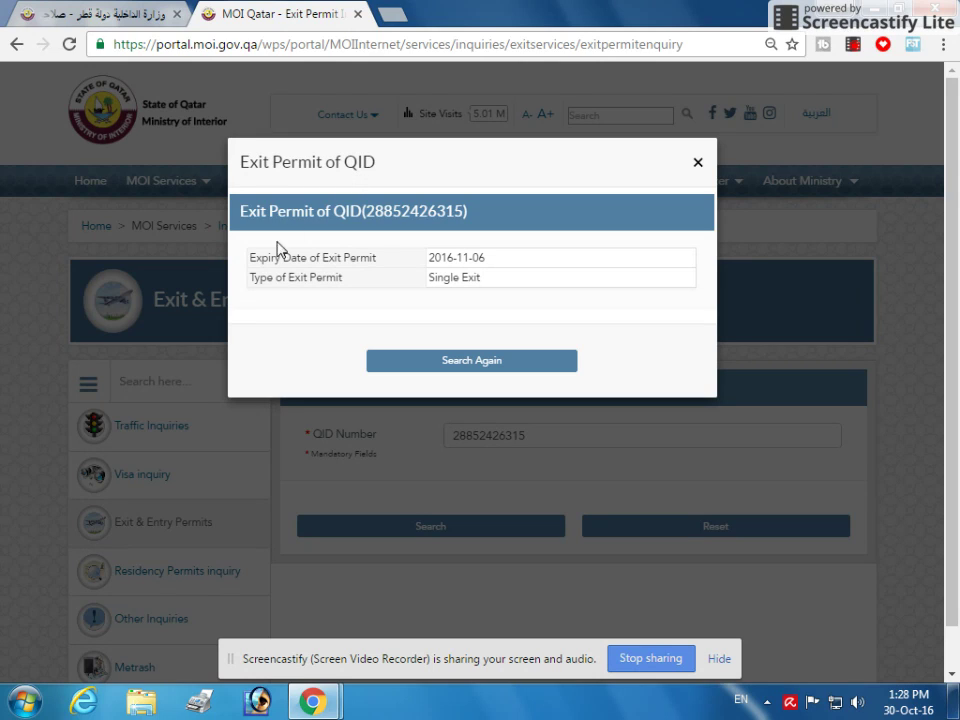
Step: Highlight the Expiry Date of Exit Permit label and its date, 2016-11-06
{"action": "left_click_drag", "start_coordinate": [250, 258], "coordinate": [379, 259]}
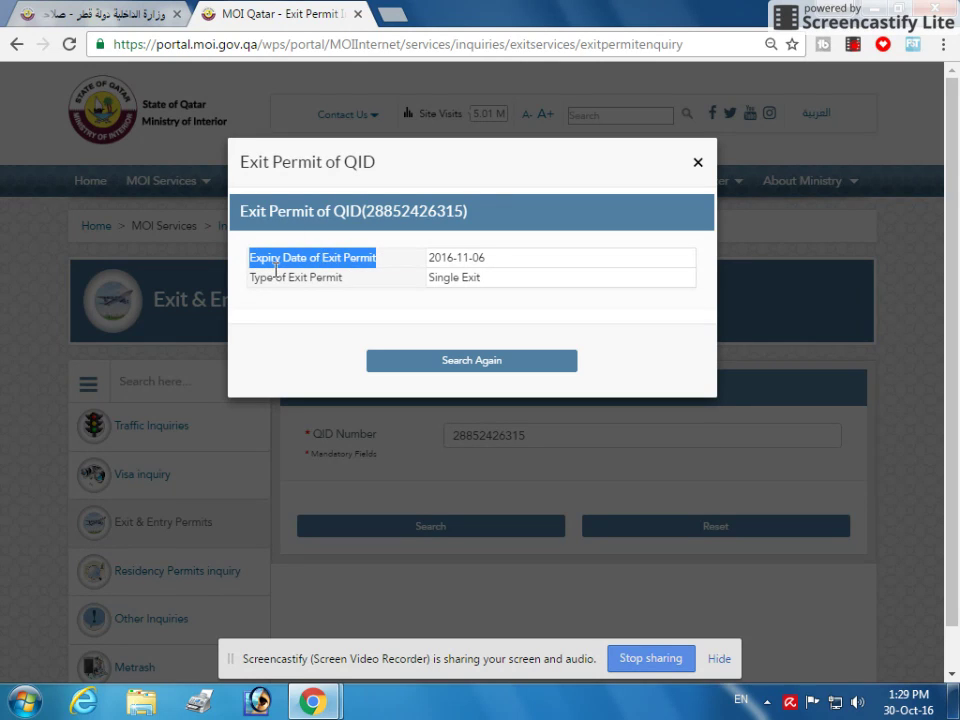
{"action": "left_click", "coordinate": [349, 259]}
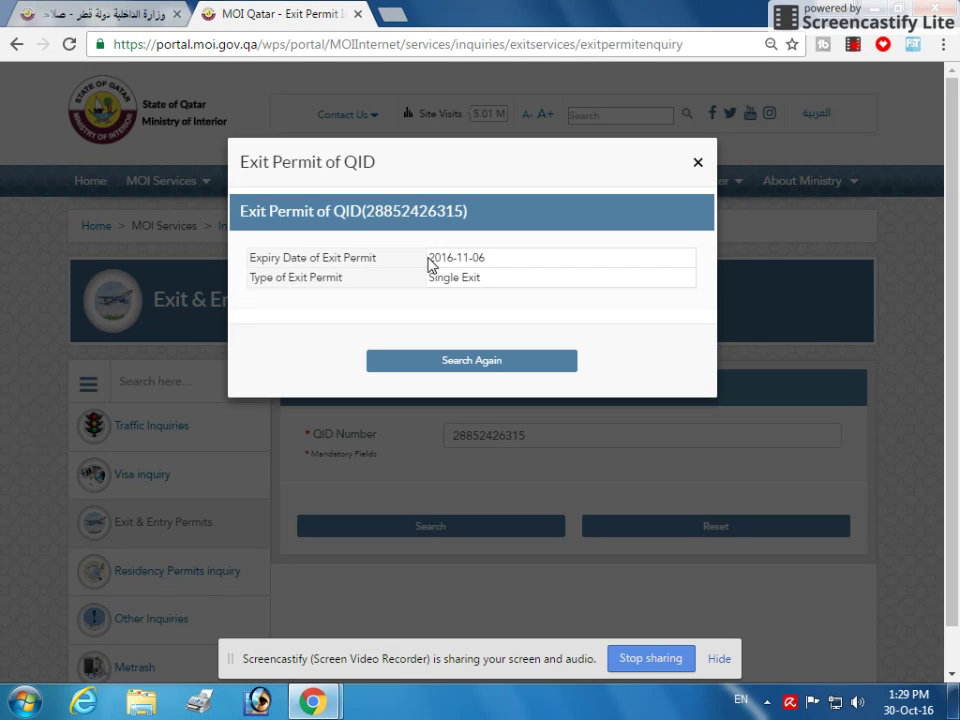
{"action": "left_click_drag", "start_coordinate": [429, 258], "coordinate": [487, 259]}
{"action": "left_click", "coordinate": [466, 258]}
{"action": "left_click_drag", "start_coordinate": [430, 263], "coordinate": [490, 257]}
{"action": "left_click", "coordinate": [473, 260]}
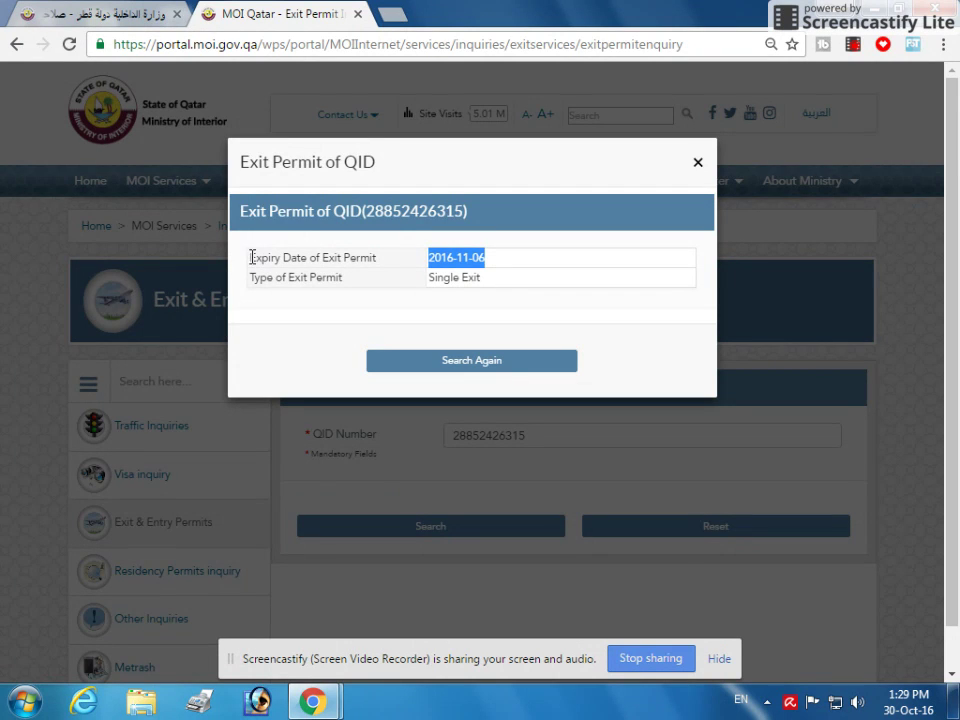
Step: Highlight the expiry row together with the Single Exit permit type row
{"action": "left_click_drag", "start_coordinate": [251, 257], "coordinate": [478, 263]}
{"action": "left_click", "coordinate": [476, 262]}
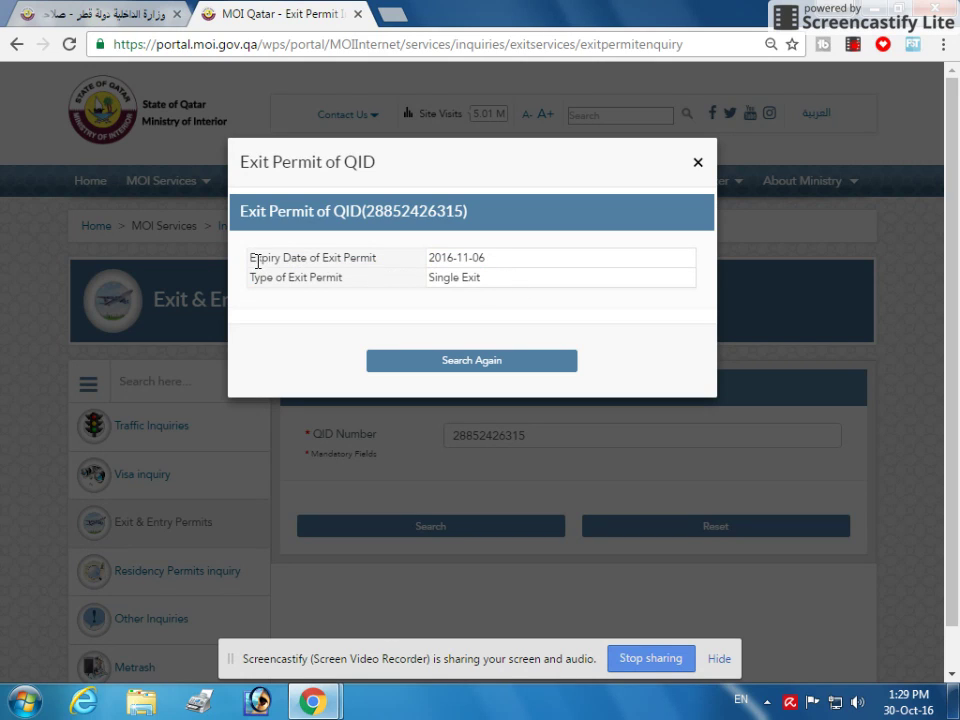
{"action": "left_click_drag", "start_coordinate": [251, 258], "coordinate": [390, 281]}
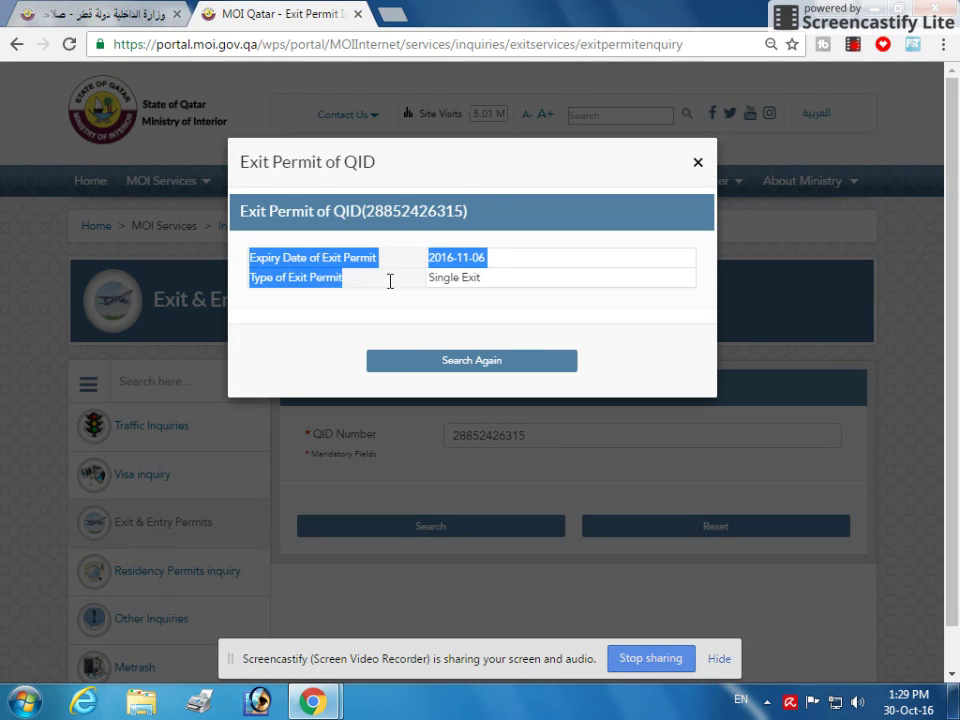
{"action": "left_click", "coordinate": [443, 277]}
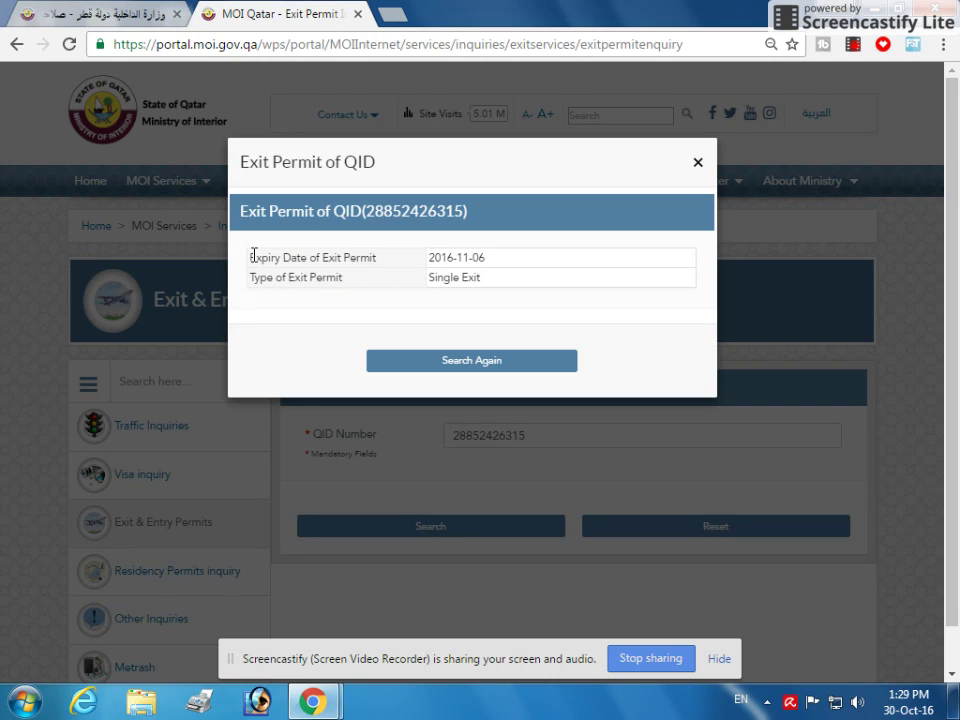
{"action": "left_click_drag", "start_coordinate": [251, 256], "coordinate": [371, 287]}
{"action": "left_click", "coordinate": [441, 277]}
Step: Close the exit permit result and go to Other Inquiries > Official documents
{"action": "left_click", "coordinate": [698, 164]}
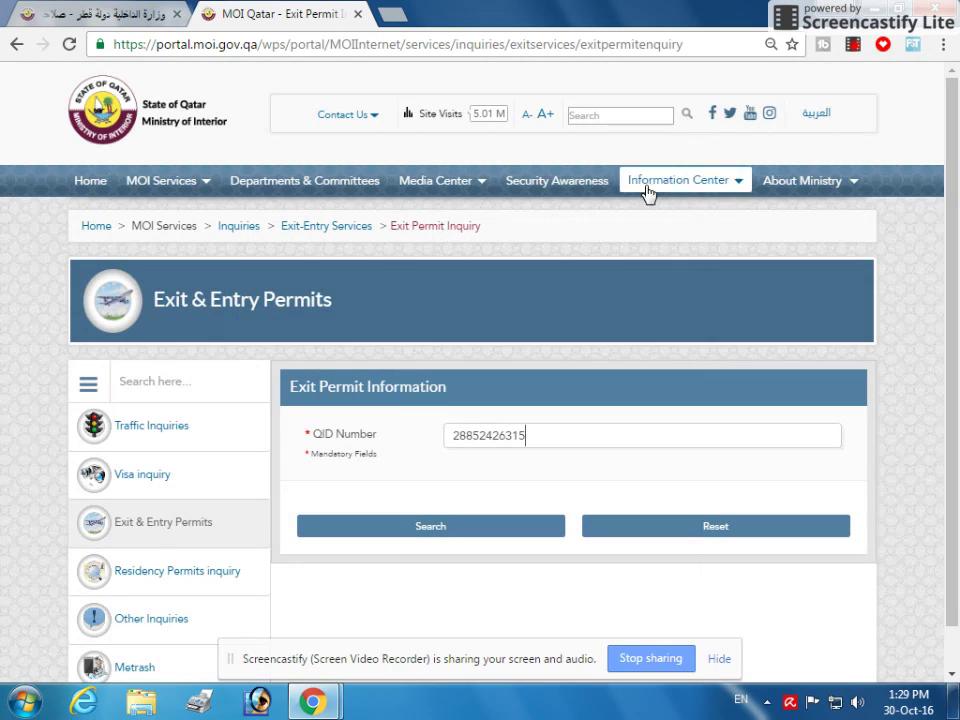
{"action": "scroll", "coordinate": [407, 330], "scroll_direction": "down", "scroll_amount": 1}
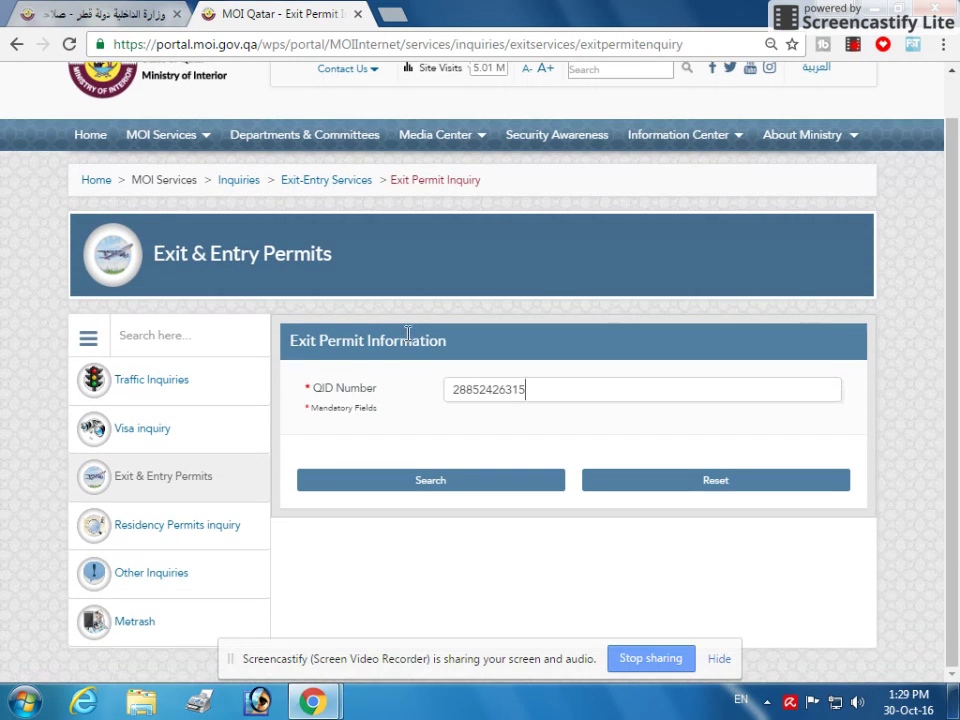
{"action": "left_click", "coordinate": [154, 586]}
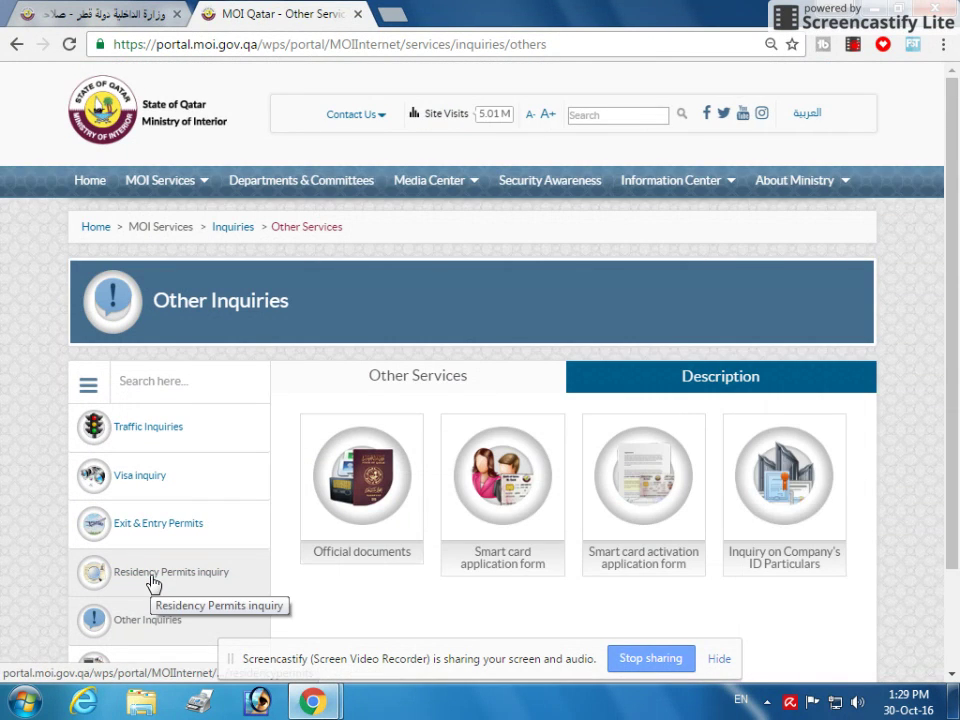
{"action": "scroll", "coordinate": [154, 580], "scroll_direction": "down", "scroll_amount": 3}
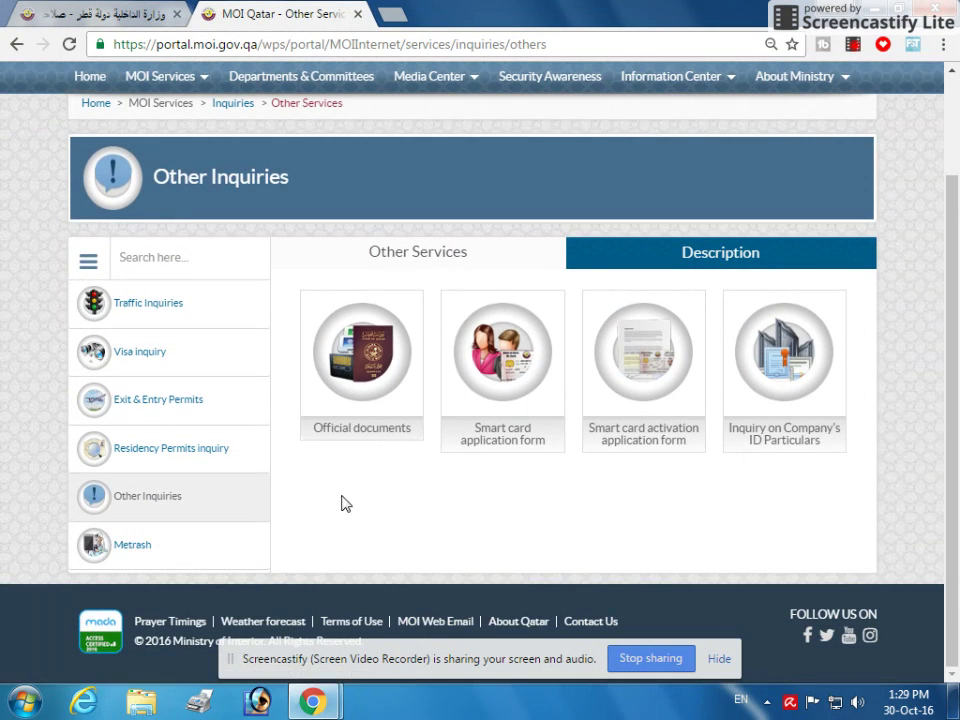
{"action": "left_click", "coordinate": [360, 376]}
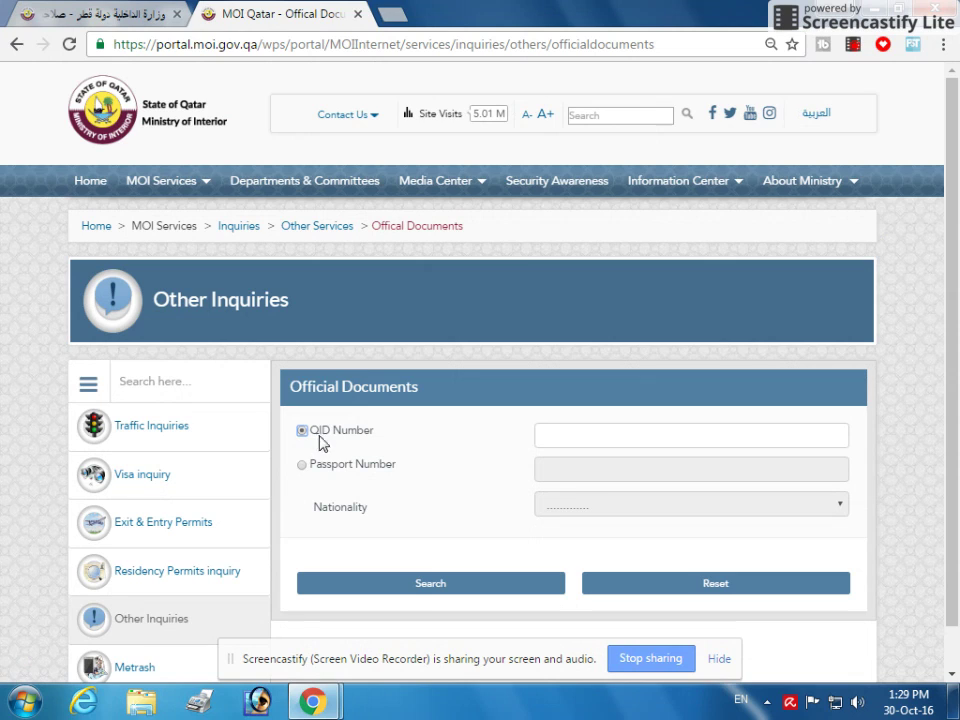
Step: Enter the QID number into the Official Documents QID Number field
{"action": "left_click", "coordinate": [570, 440]}
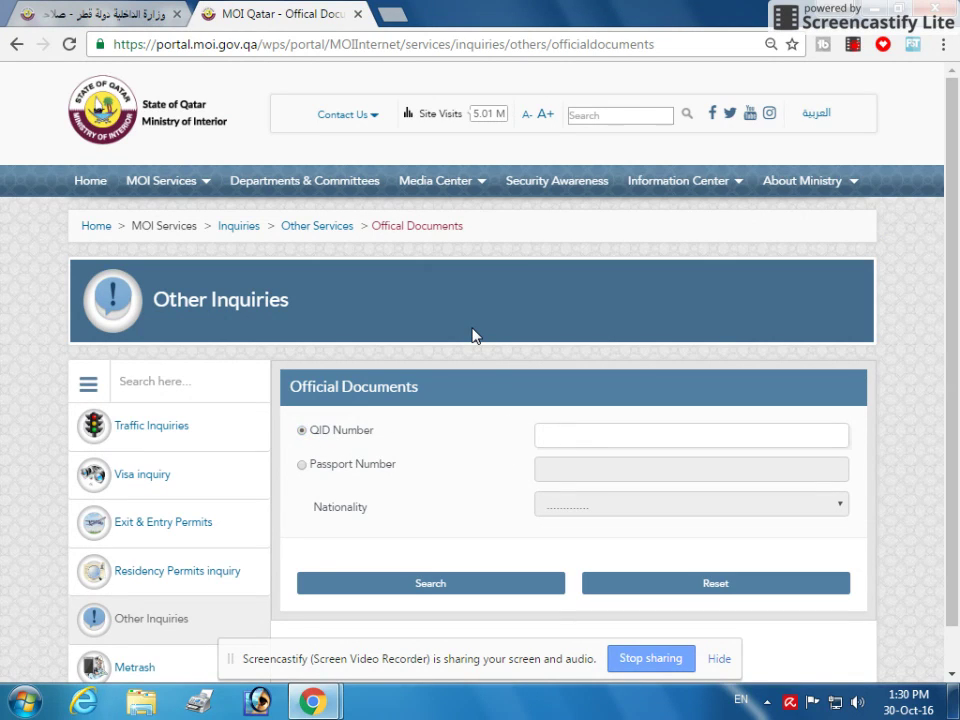
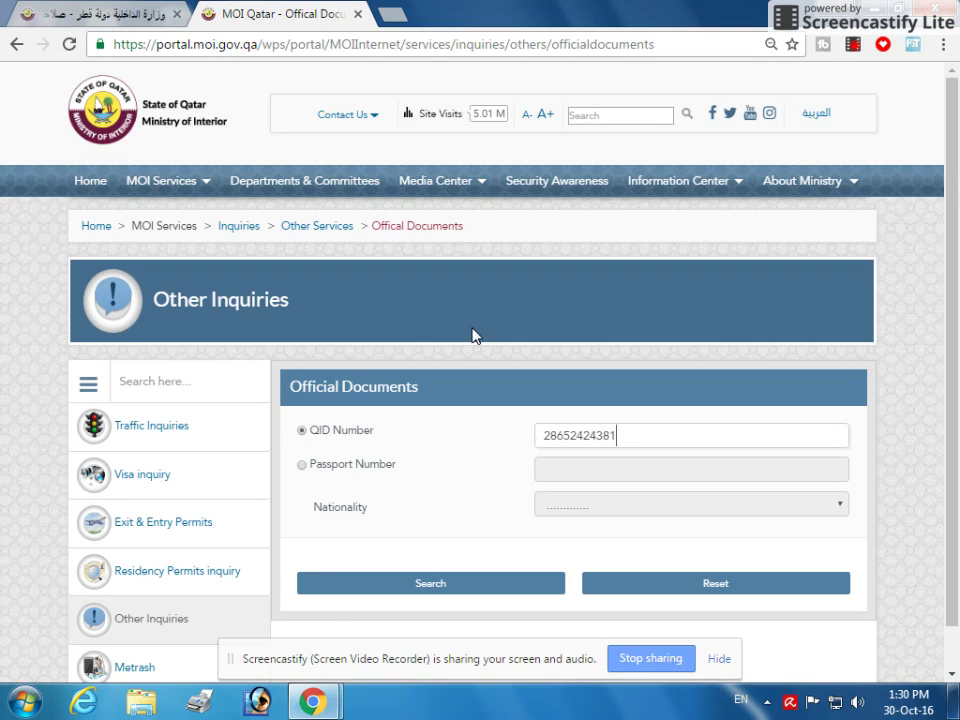
{"action": "scroll", "coordinate": [450, 420], "scroll_direction": "down", "scroll_amount": 1}
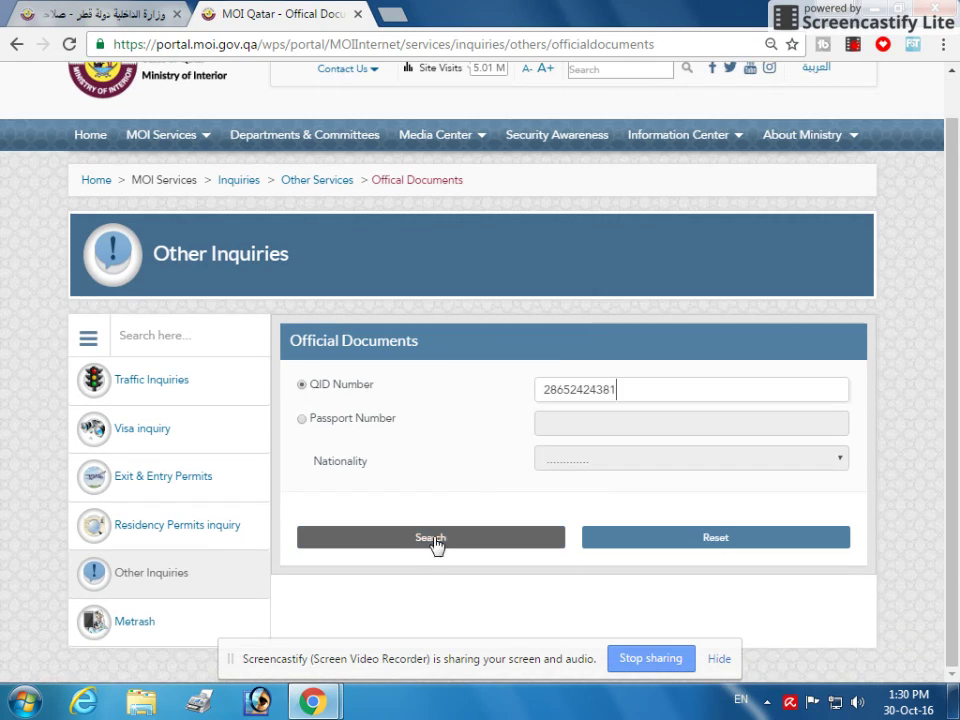
Step: Run the Official Documents lookup and highlight the 'ID Card Canceled' message and ID heading
{"action": "left_click", "coordinate": [430, 540]}
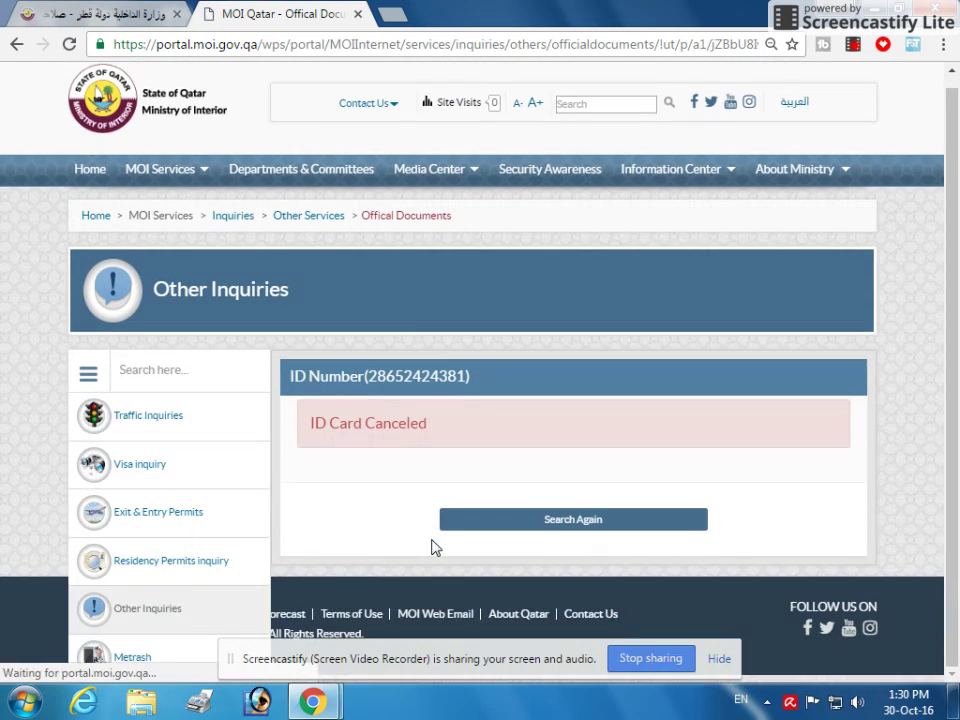
{"action": "scroll", "coordinate": [432, 547], "scroll_direction": "down", "scroll_amount": 2}
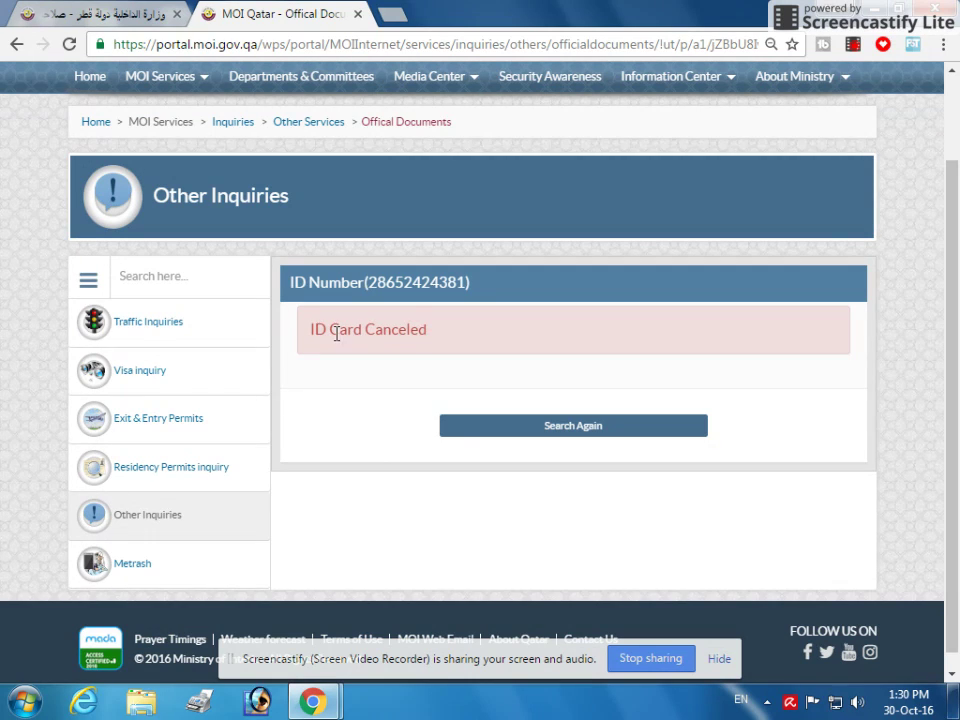
{"action": "left_click_drag", "start_coordinate": [310, 336], "coordinate": [443, 334]}
{"action": "left_click", "coordinate": [373, 331]}
{"action": "left_click_drag", "start_coordinate": [311, 331], "coordinate": [422, 332]}
{"action": "left_click", "coordinate": [386, 336]}
{"action": "left_click_drag", "start_coordinate": [312, 331], "coordinate": [437, 330]}
{"action": "left_click", "coordinate": [385, 335]}
{"action": "left_click_drag", "start_coordinate": [290, 283], "coordinate": [486, 281]}
{"action": "left_click", "coordinate": [427, 282]}
Step: Go back in the browser to the empty Official Documents inquiry form
{"action": "left_click", "coordinate": [16, 44]}
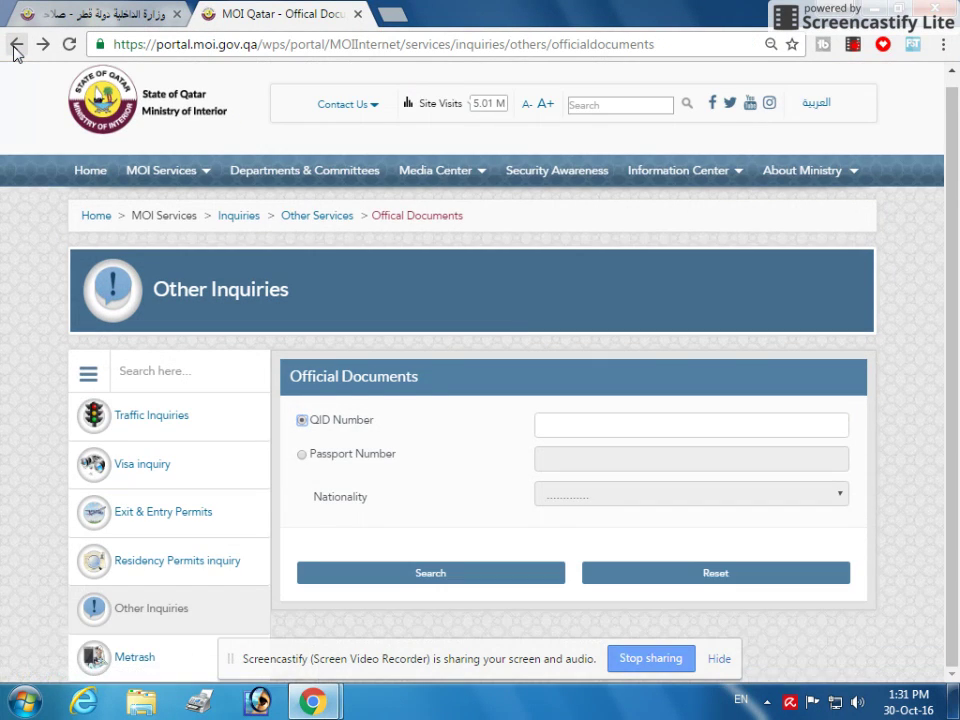